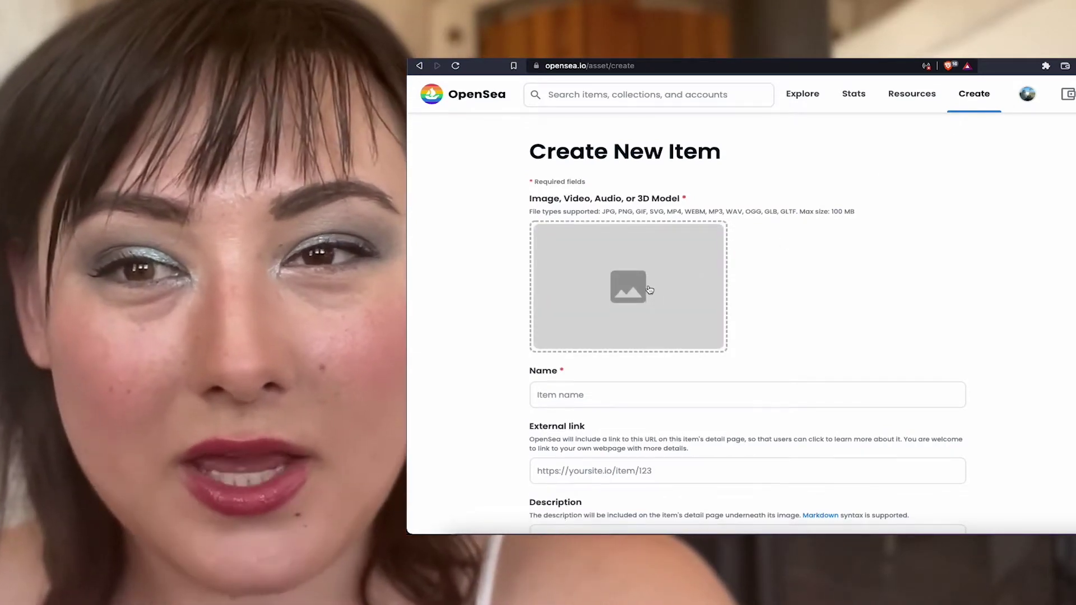
Review the Create New Item form from the media upload down to the description, collection, properties and levels fields
scroll(650, 289, "down", 1)
scroll(650, 289, "down", 5)
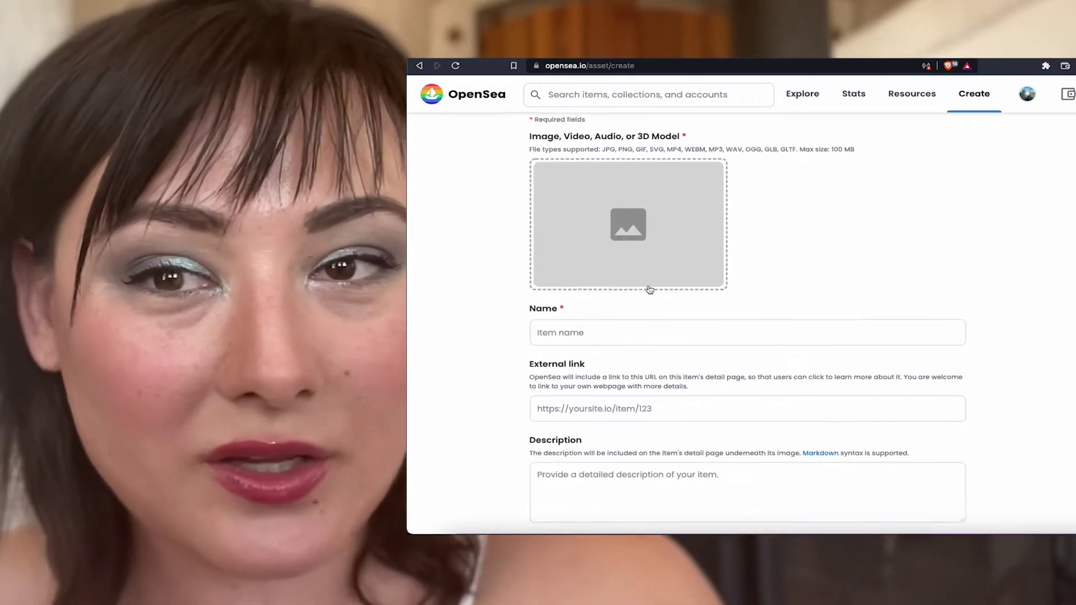
scroll(649, 289, "down", 2)
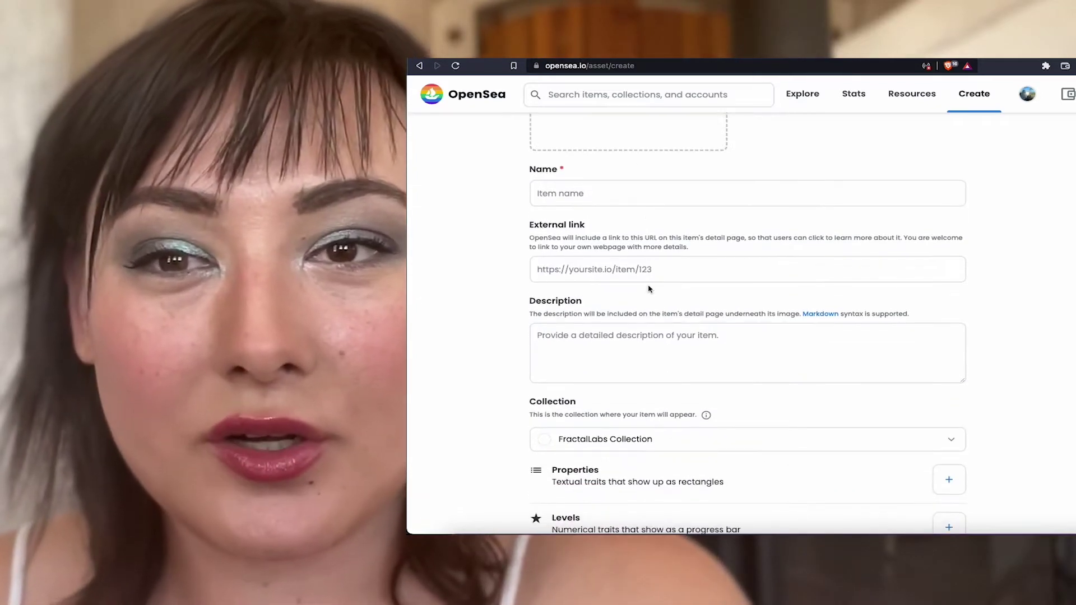
scroll(649, 289, "down", 1)
scroll(650, 289, "down", 1)
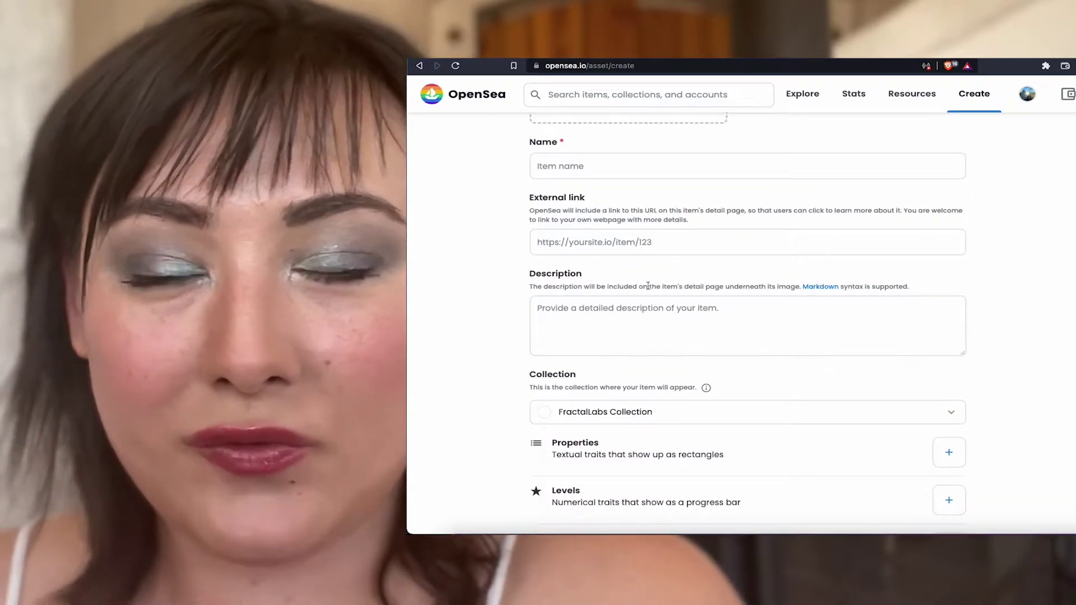
scroll(648, 287, "down", 1)
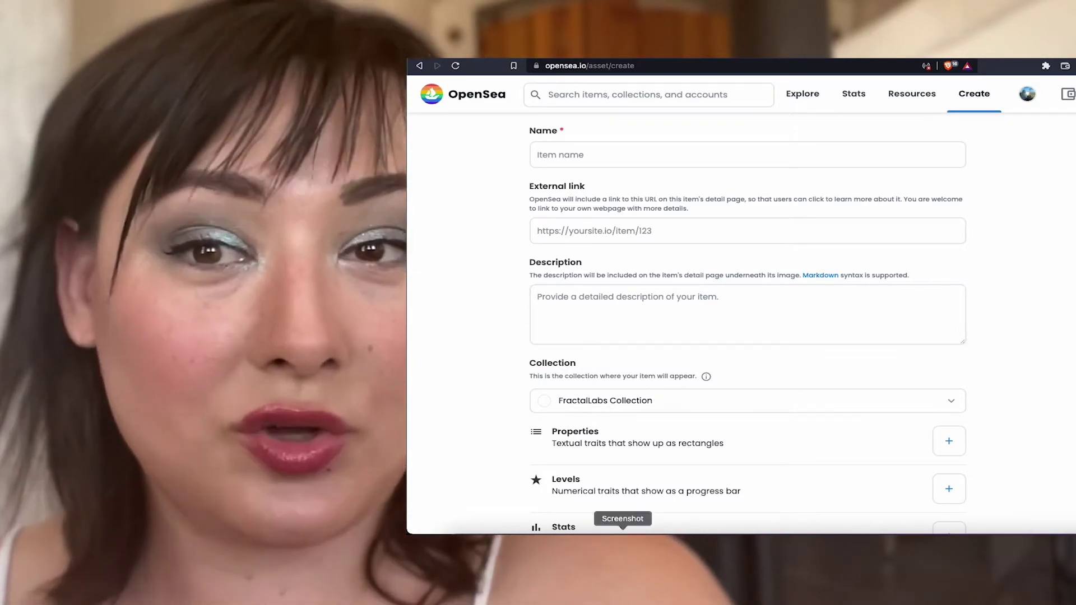
key("super+shift+5")
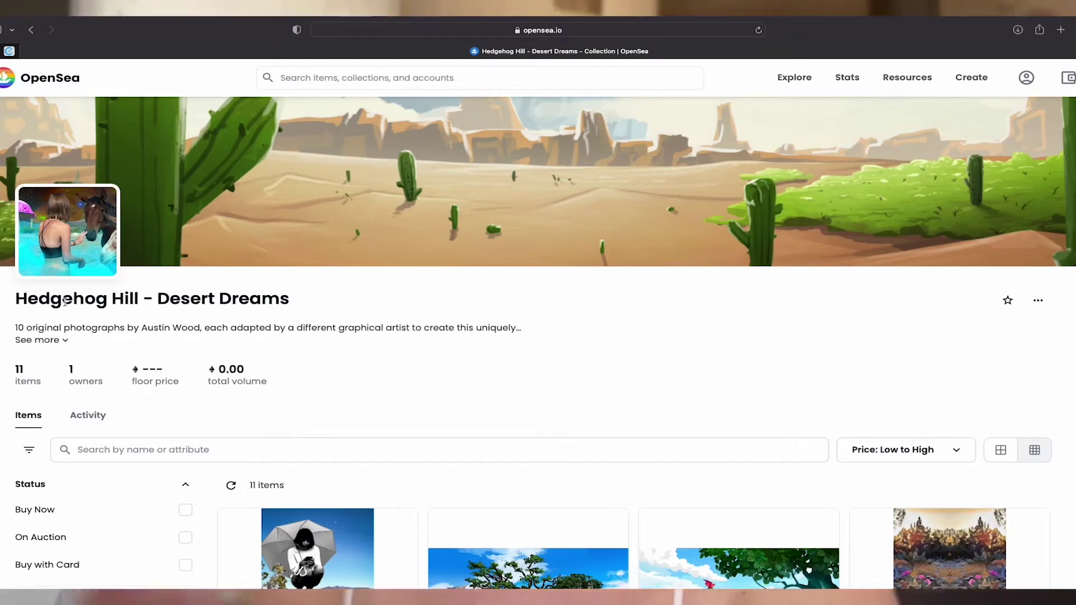
Look through the Hedgehog Hill - Desert Dreams collection page, from its title down to the last artworks
left_click_drag(15, 296, 361, 305)
left_click(533, 349)
scroll(637, 371, "down", 5)
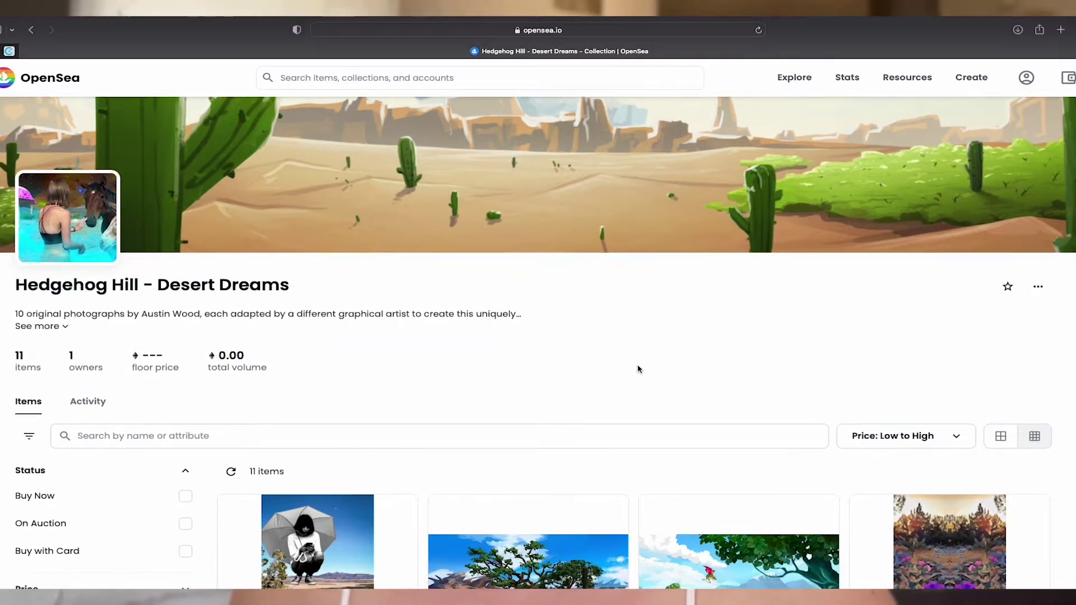
scroll(637, 367, "down", 5)
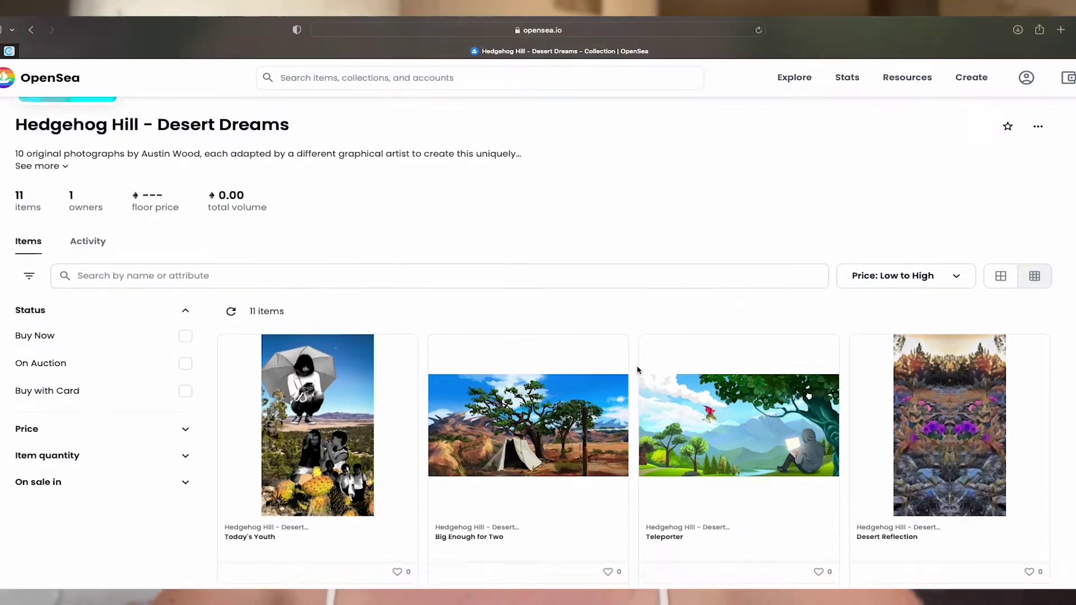
scroll(637, 370, "down", 5)
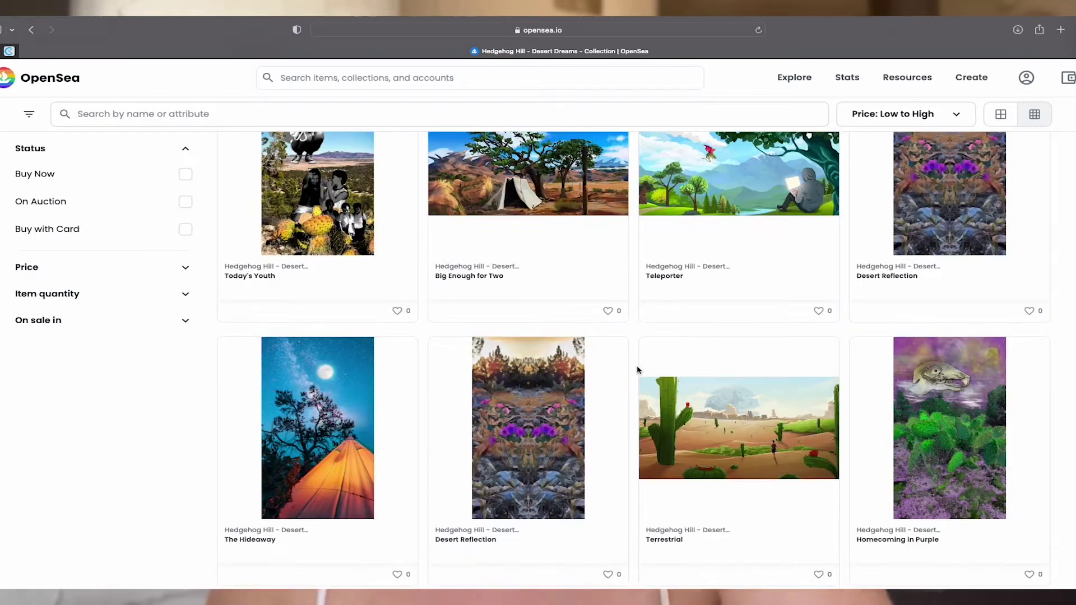
scroll(637, 370, "down", 2)
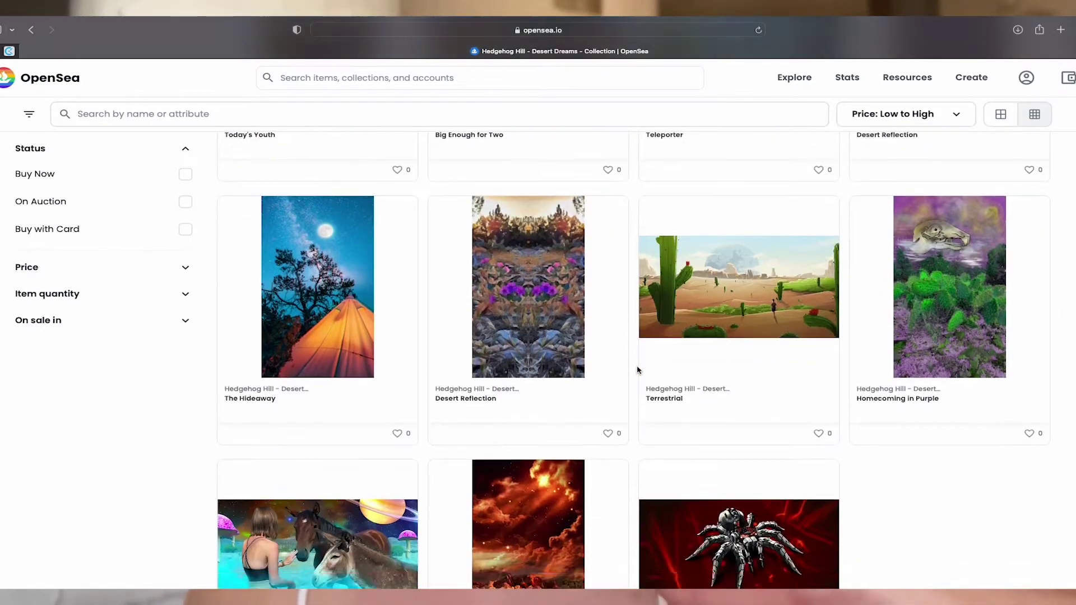
scroll(637, 370, "down", 2)
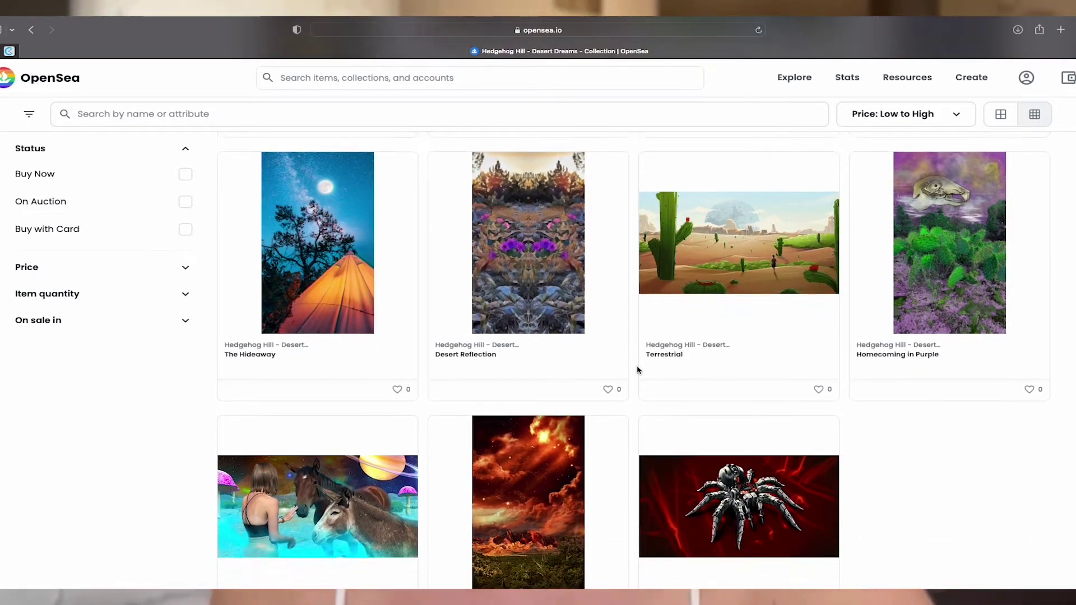
scroll(637, 370, "down", 2)
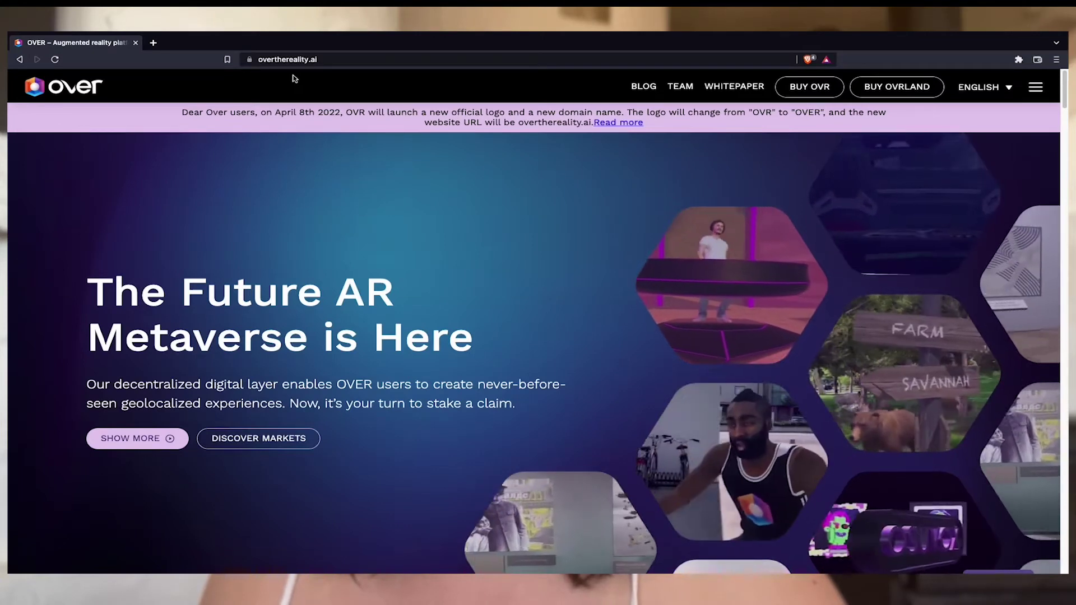
Open the Web Builder from the OVER website's SDK links and enter the MetaMask wallet password to unlock it
double_click(315, 59)
triple_click(389, 59)
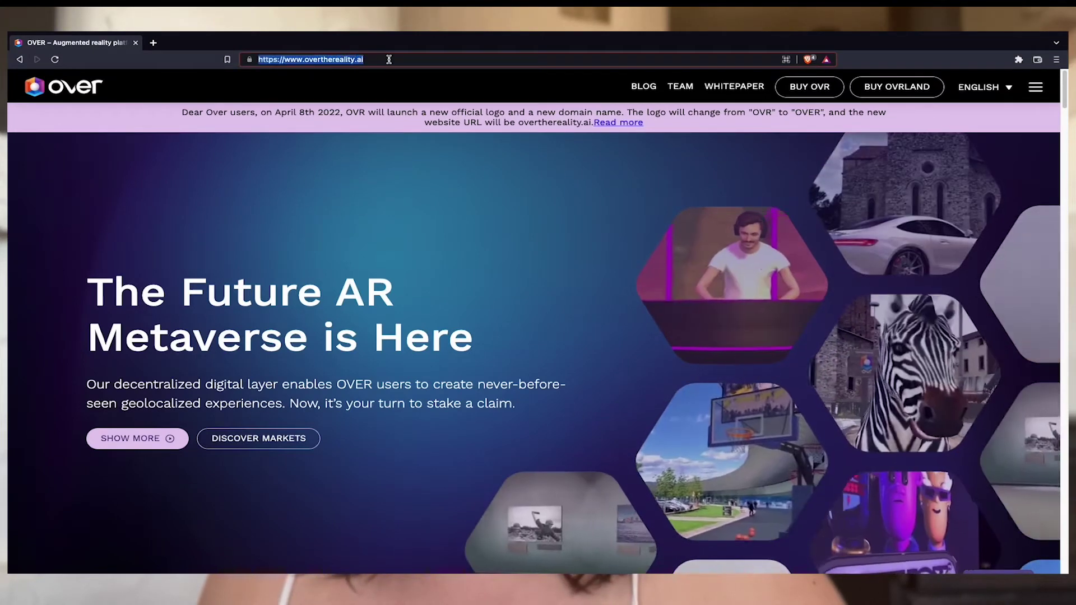
left_click(503, 268)
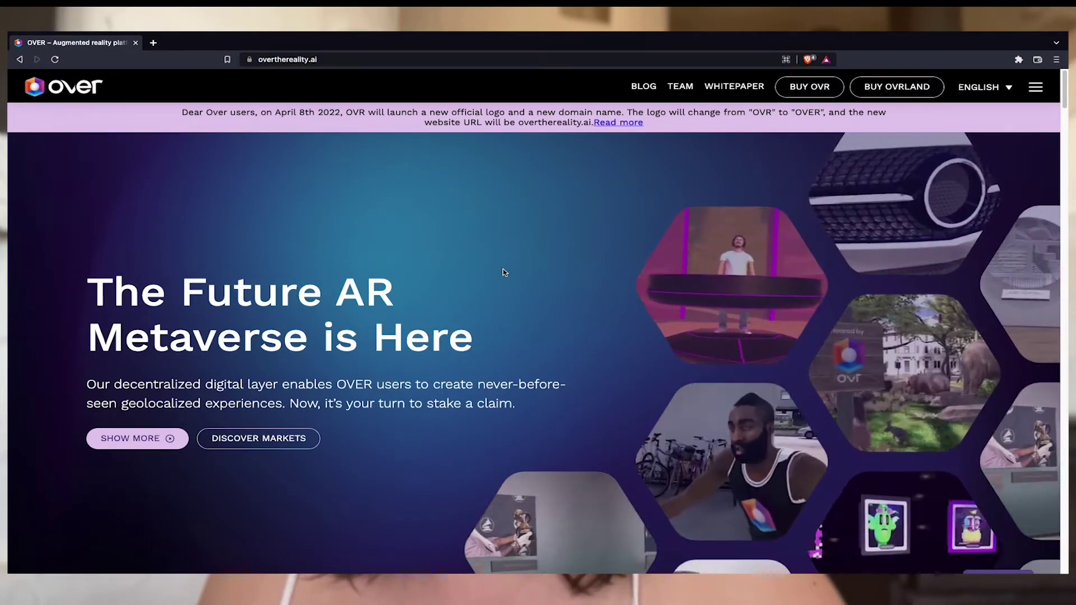
left_click(1034, 88)
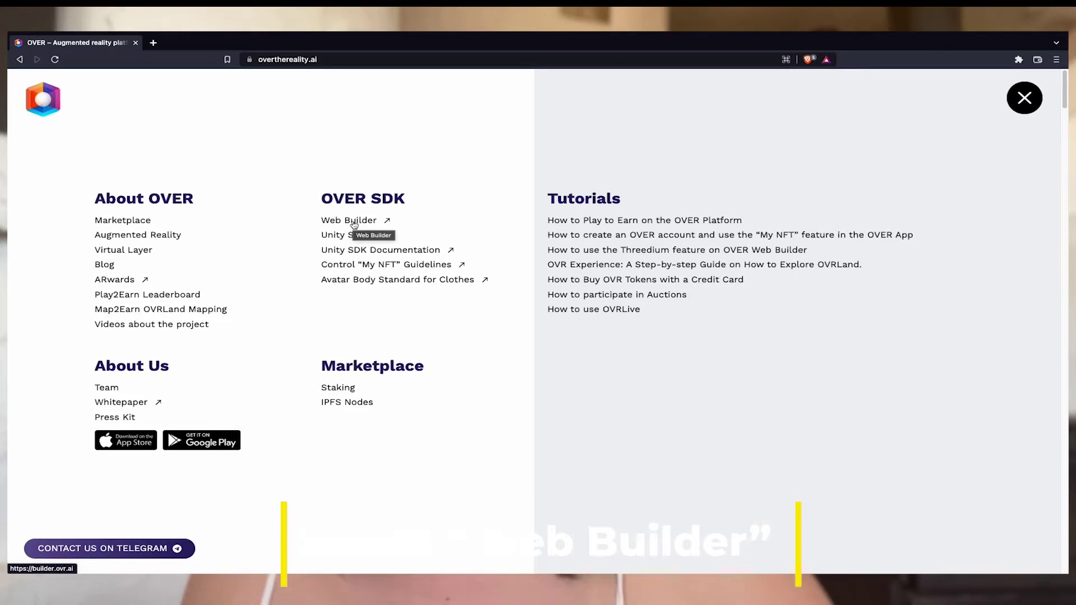
left_click(354, 223)
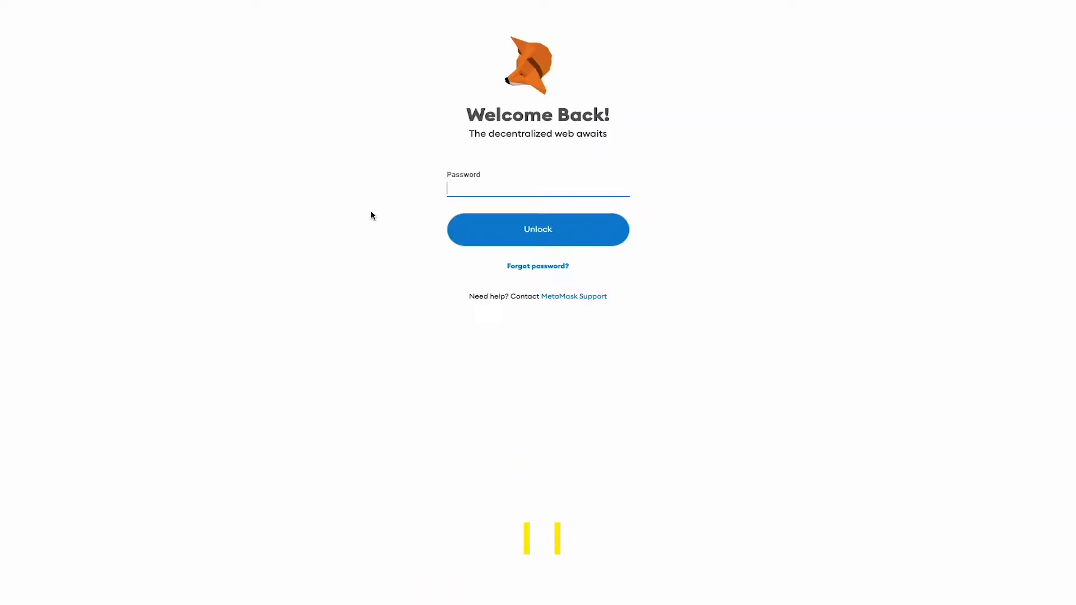
type("aaaaa")
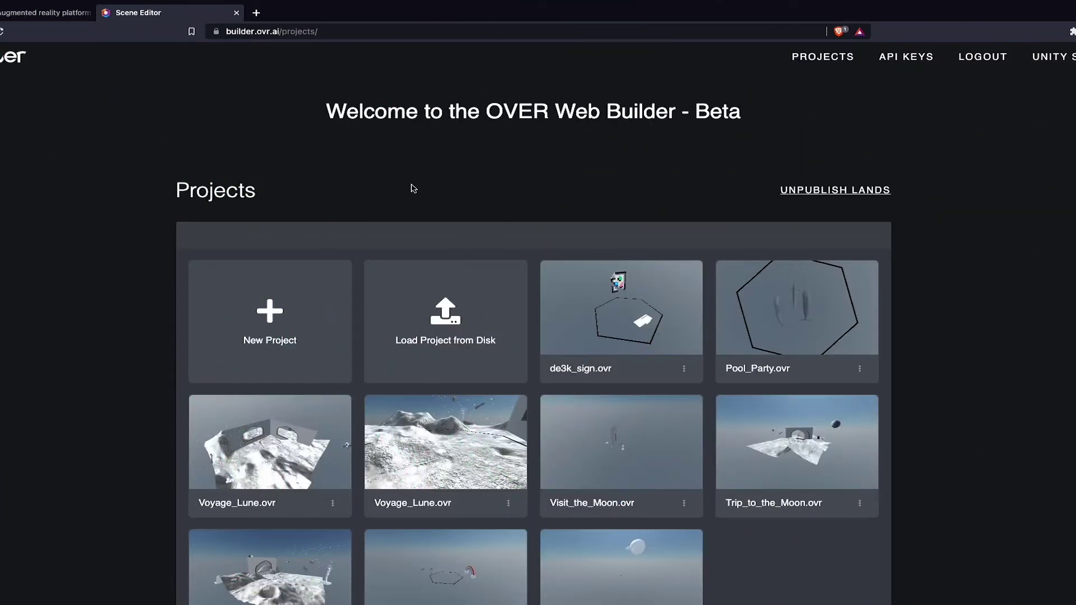
Create a new Web Builder project from the OVR Gallery template
scroll(404, 187, "down", 3)
left_click(287, 221)
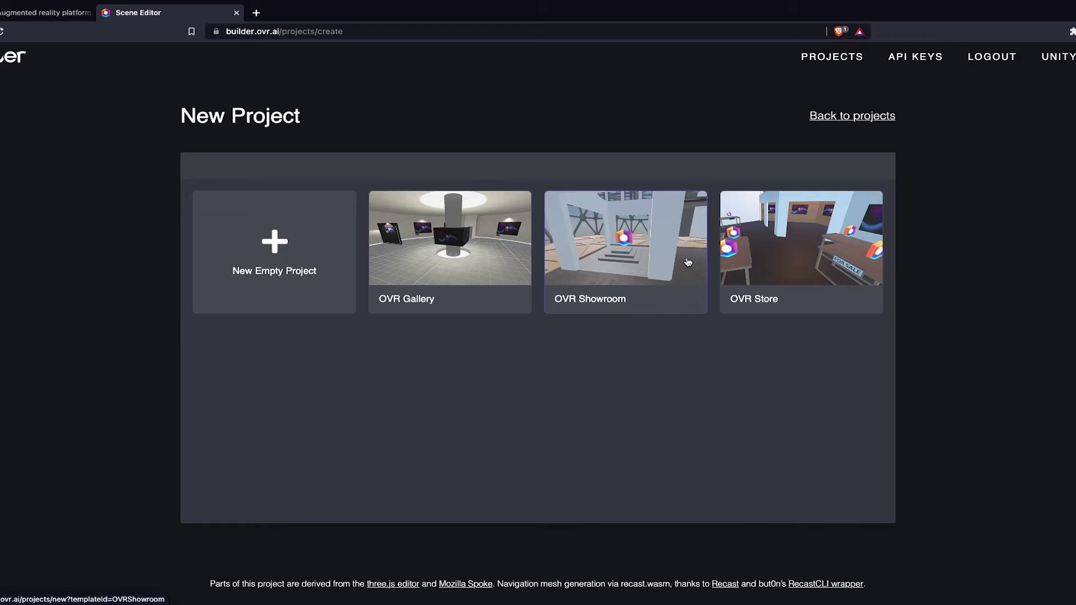
left_click(414, 247)
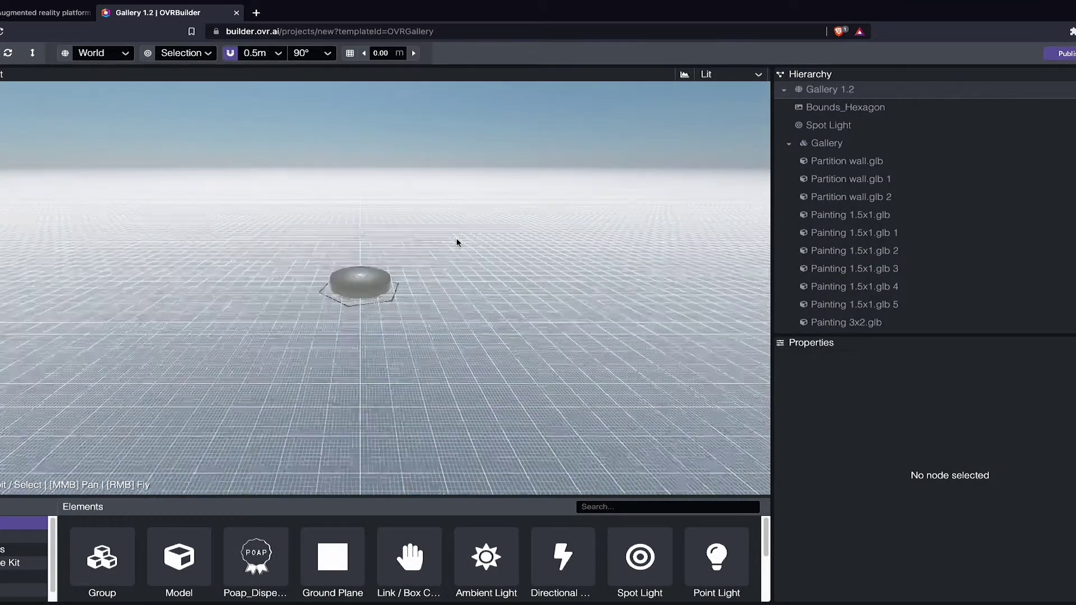
Delete the three partition walls from the Gallery group: Partition wall.glb, Partition wall.glb 1 and Partition wall.glb 2
scroll(458, 244, "up", 3)
scroll(459, 244, "up", 5)
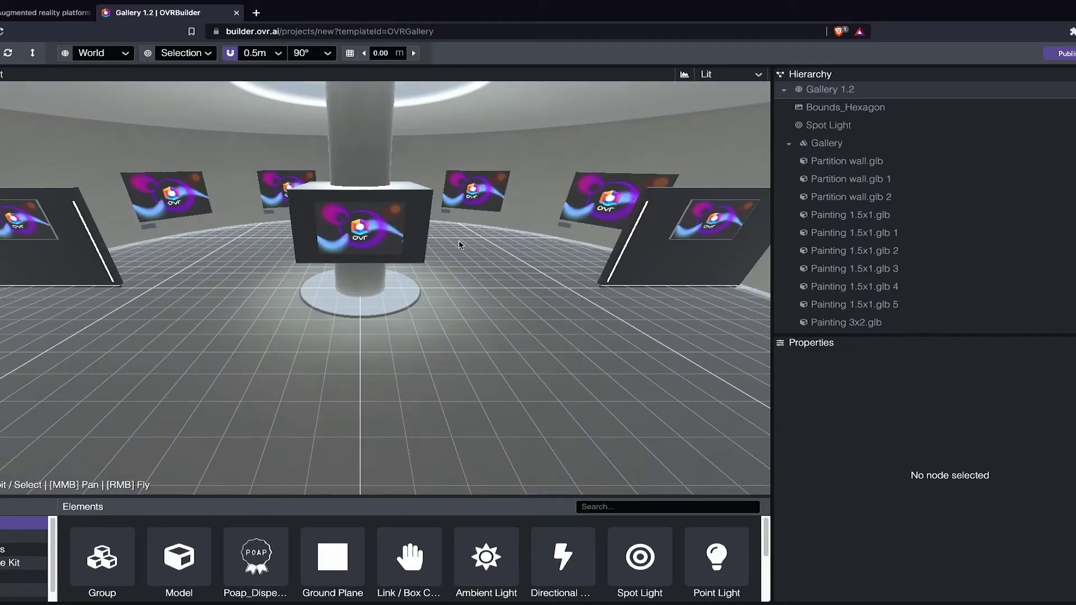
scroll(458, 244, "down", 5)
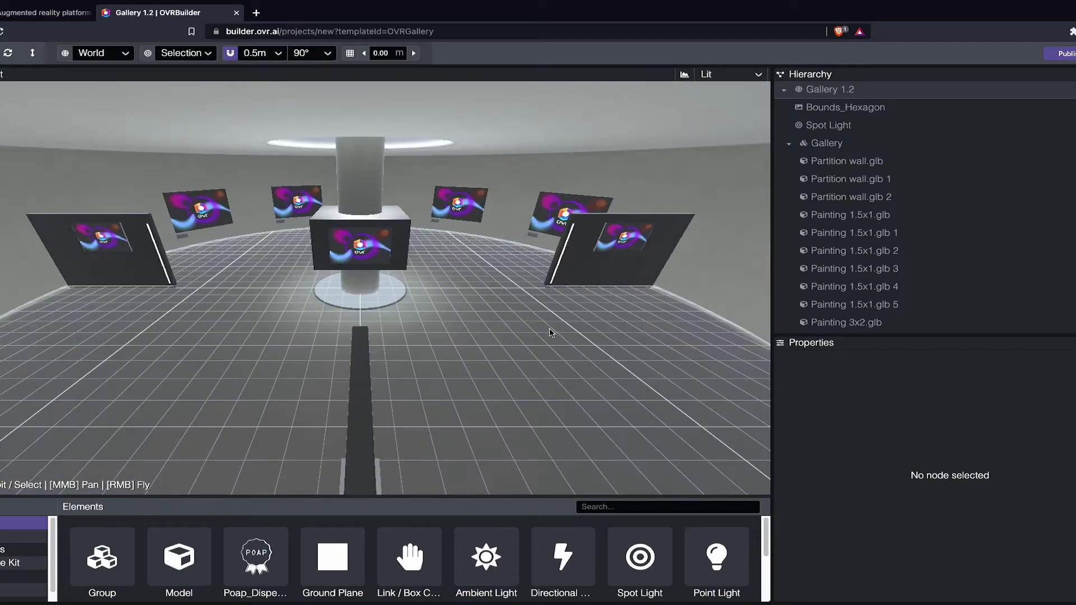
mouse_move(557, 336)
left_mouse_down()
mouse_move(421, 327)
mouse_move(526, 331)
mouse_move(574, 289)
mouse_move(548, 334)
mouse_move(471, 334)
mouse_move(401, 317)
mouse_move(374, 328)
mouse_move(264, 295)
mouse_move(913, 209)
left_mouse_up()
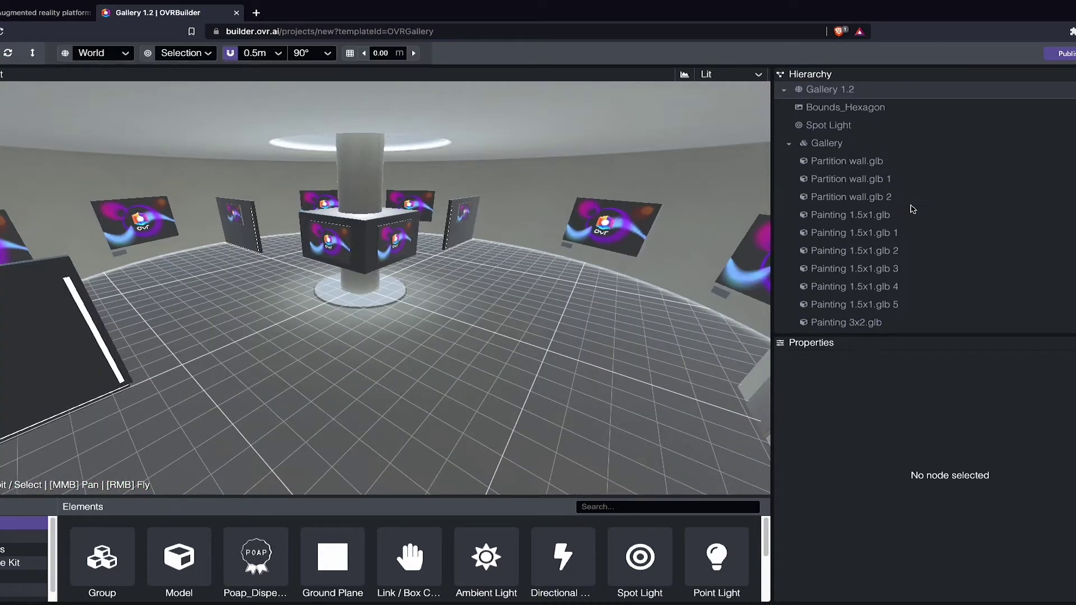
left_click(867, 165)
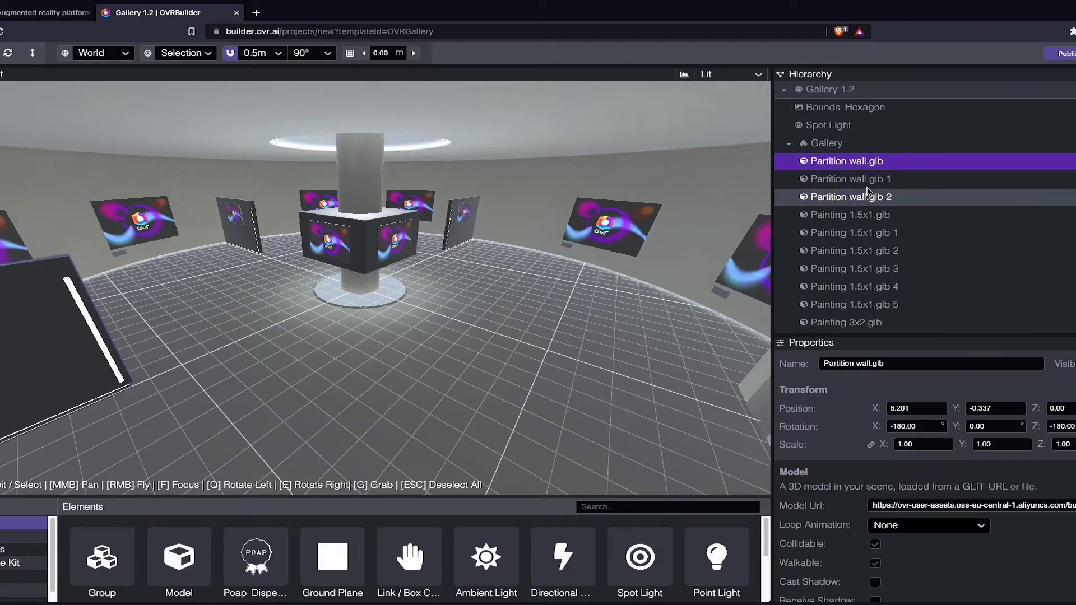
left_click(870, 184, "ctrl")
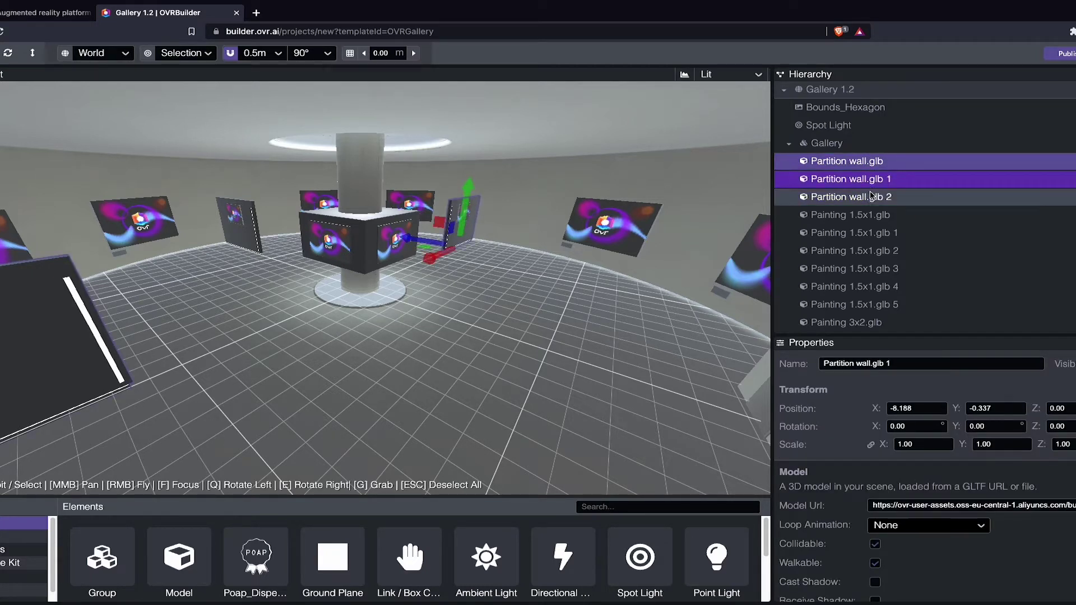
left_click(873, 198, "ctrl")
right_click(873, 199)
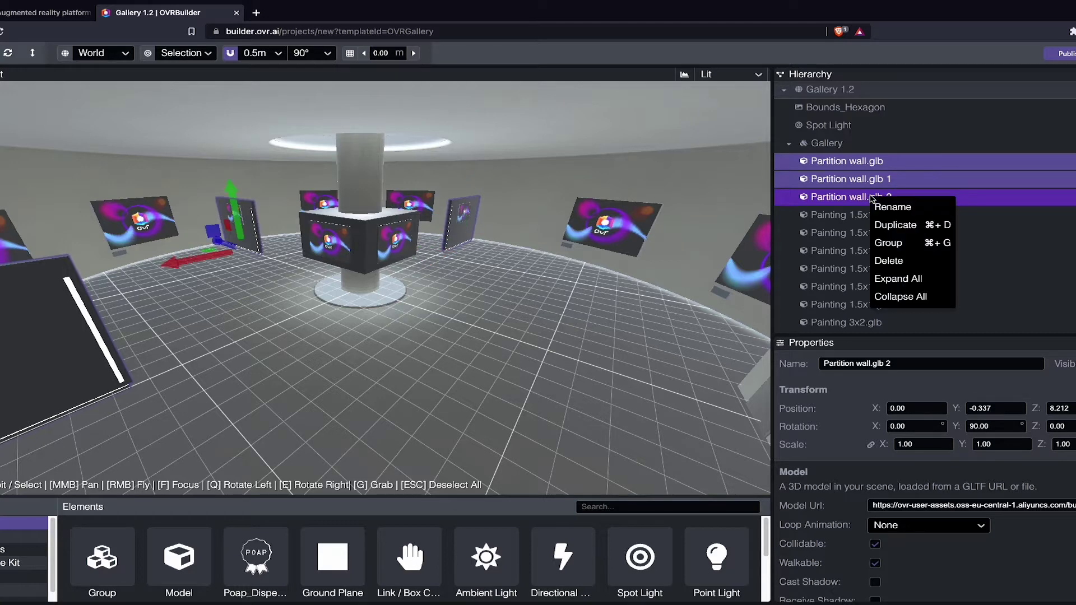
left_click(896, 264)
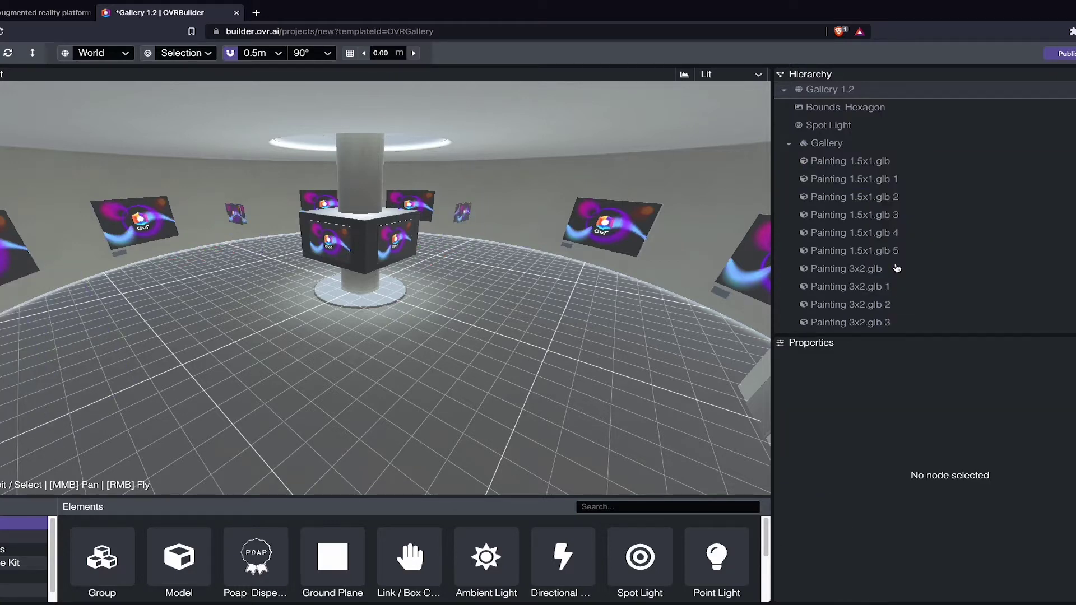
Delete the surrounding building model gallery 1.1.glb from the scene, keeping the paintings and central cube
scroll(966, 252, "down", 3)
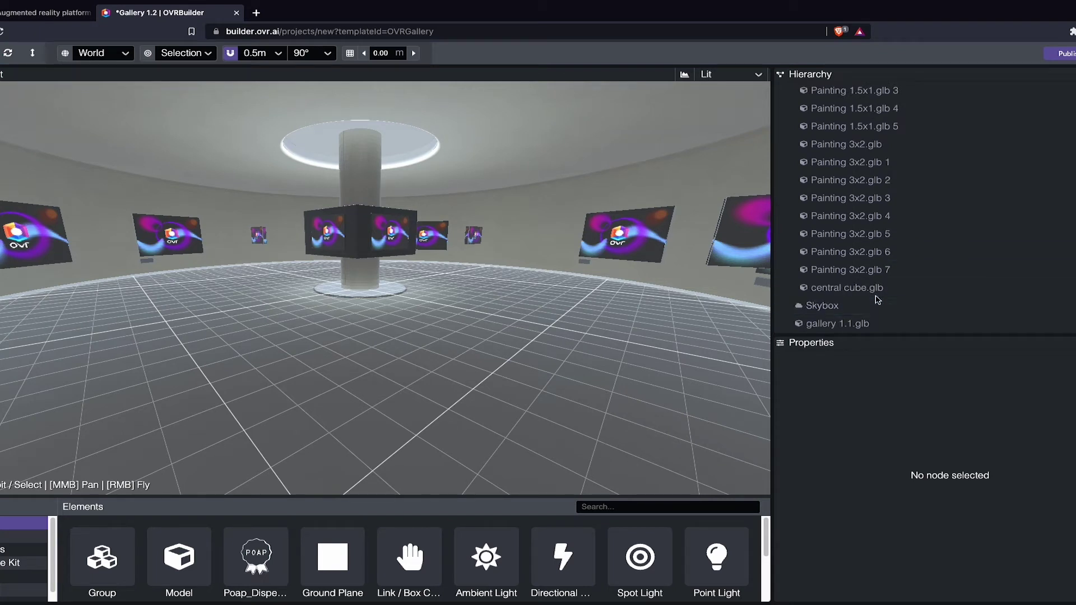
left_click(877, 325)
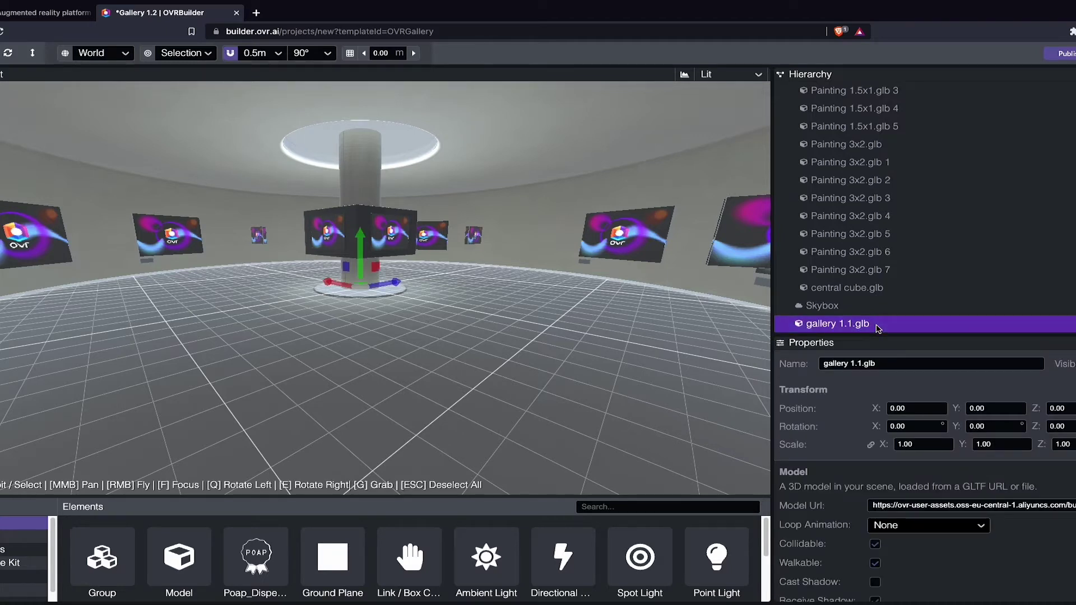
right_click(878, 328)
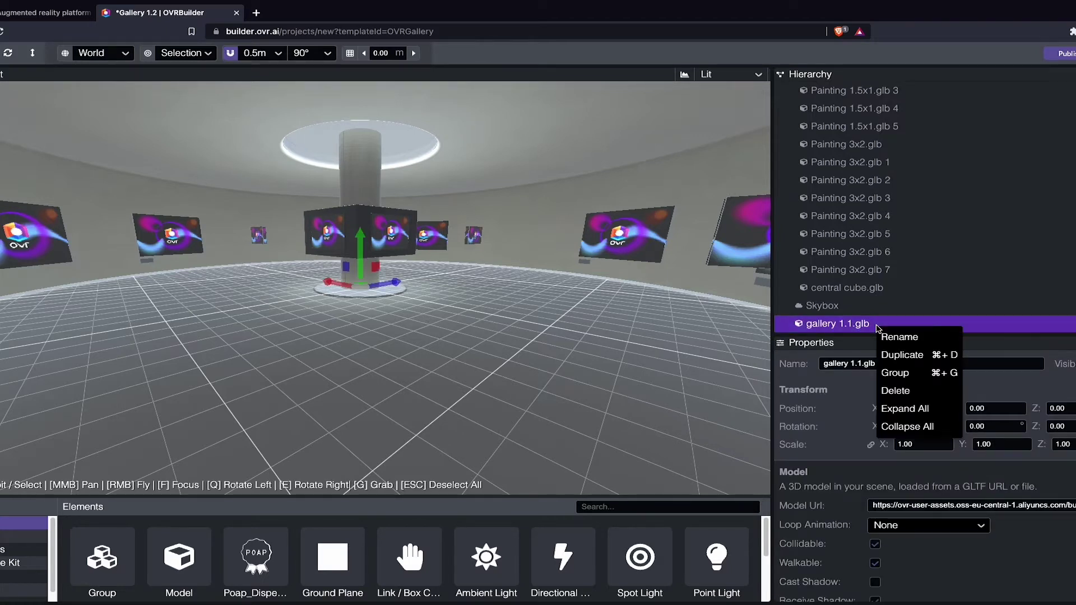
left_click(895, 389)
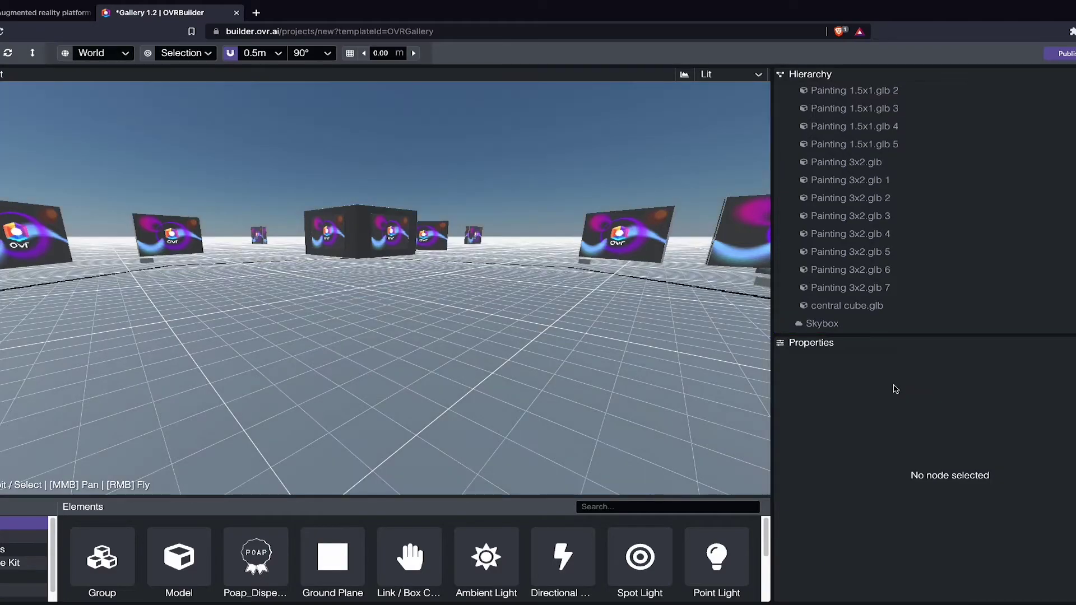
Delete the remaining 1.5x1 paintings from the Gallery group, including Painting 1.5x1.glb 1 and Painting 1.5x1.glb
mouse_move(616, 290)
left_mouse_down()
mouse_move(439, 223)
mouse_move(633, 302)
mouse_move(469, 250)
mouse_move(612, 297)
mouse_move(648, 293)
mouse_move(721, 248)
mouse_move(533, 204)
mouse_move(538, 326)
mouse_move(433, 339)
left_mouse_up()
left_click(434, 339)
left_click(416, 344)
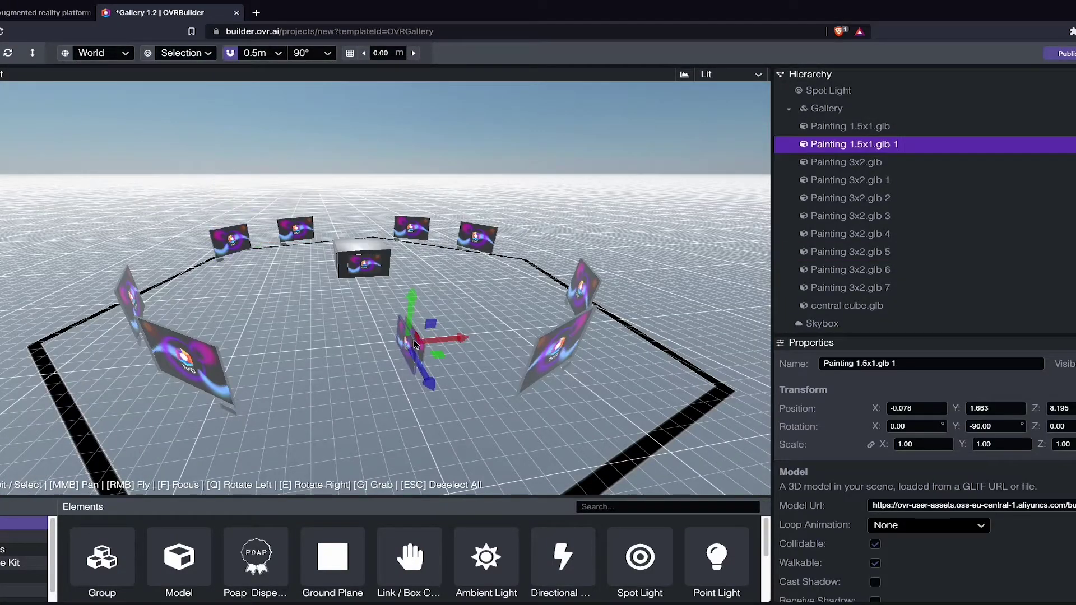
right_click(919, 146)
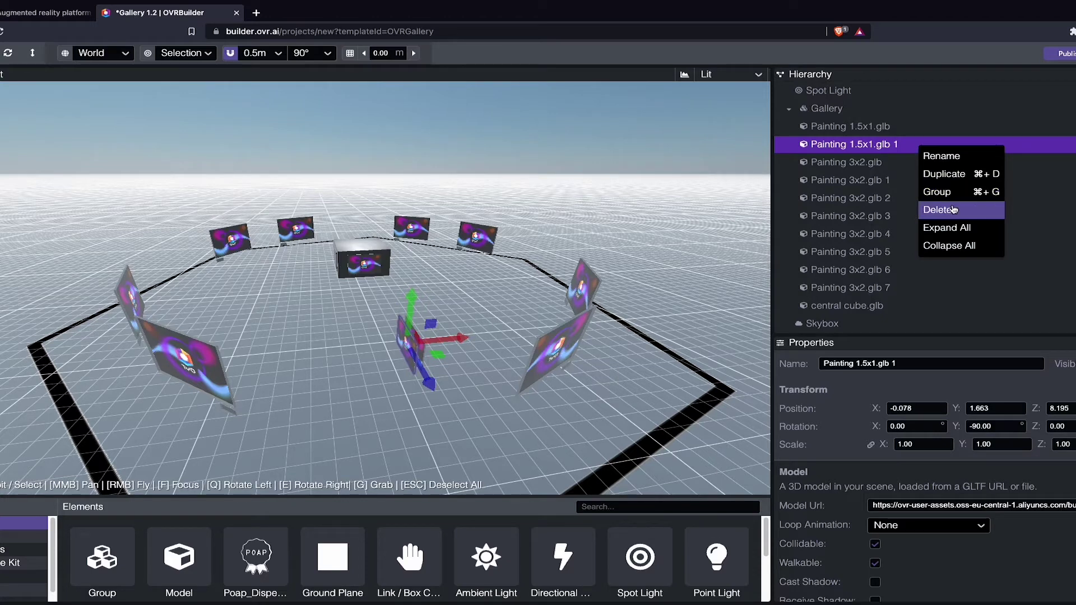
left_click(953, 210)
left_click(857, 145)
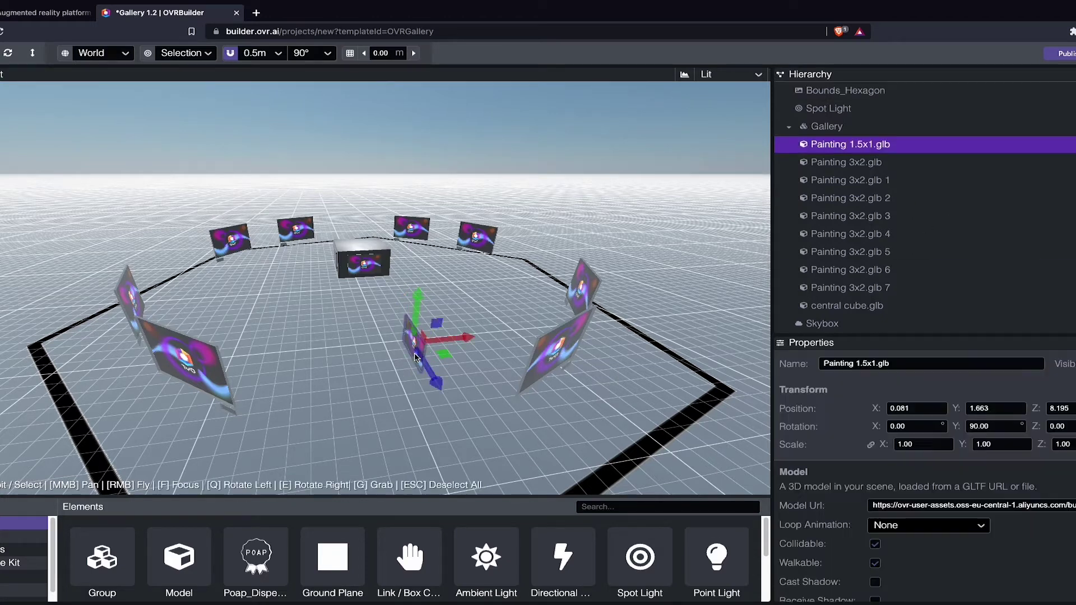
right_click(857, 149)
left_click(887, 212)
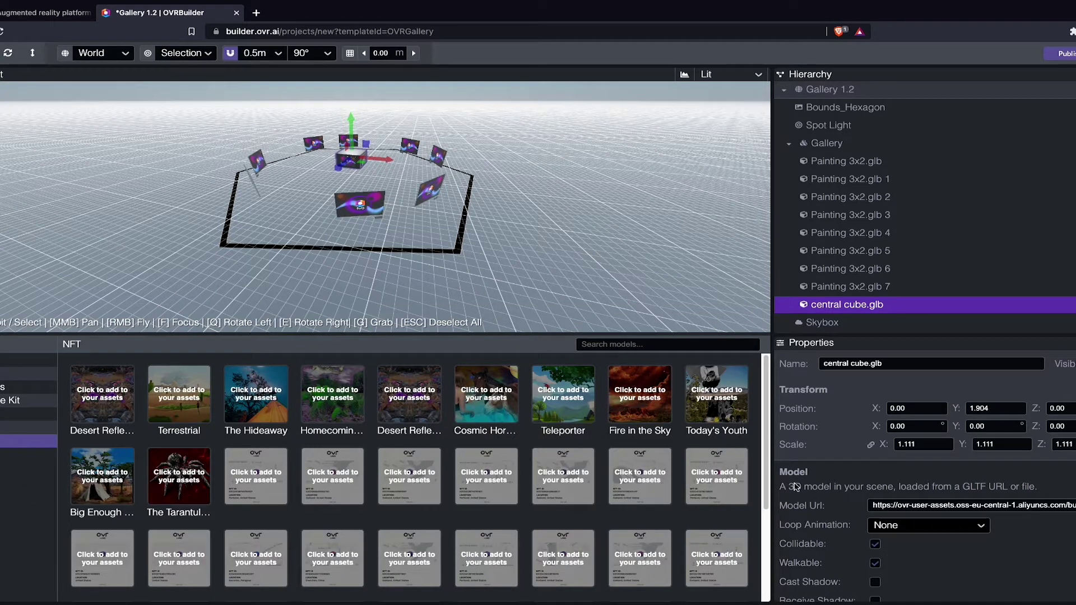
Browse the NFT assets and place the Desert Reflection NFT near the front painting at X 2.50, Y 2.00, Z 8.50
left_click_drag(767, 498, 760, 583)
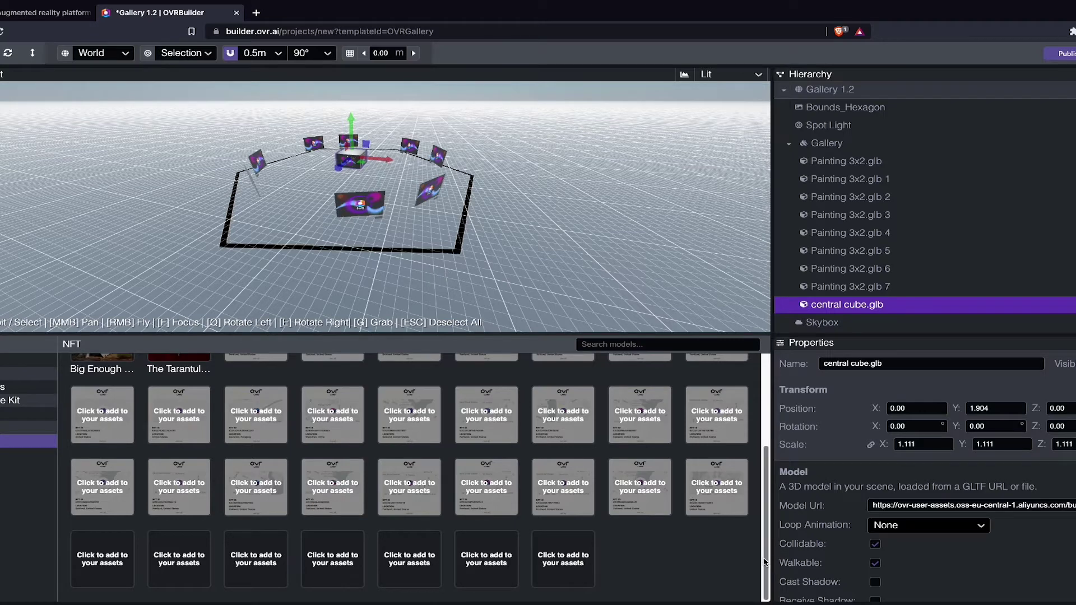
left_click_drag(767, 557, 767, 456)
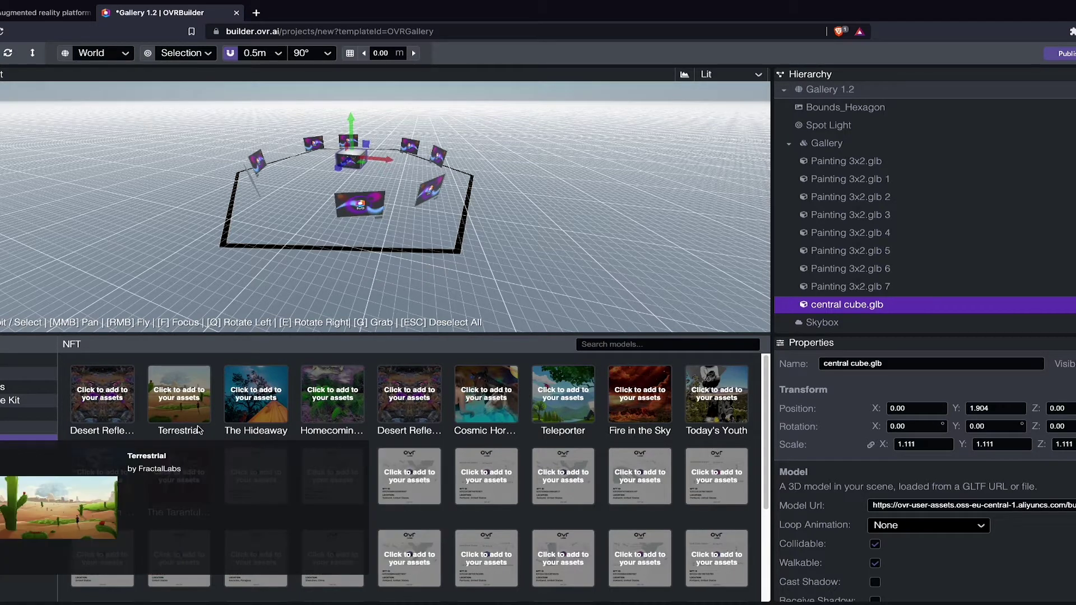
mouse_move(86, 404)
mouse_move(96, 401)
left_mouse_down()
mouse_move(319, 302)
mouse_move(380, 208)
mouse_move(348, 203)
left_mouse_up()
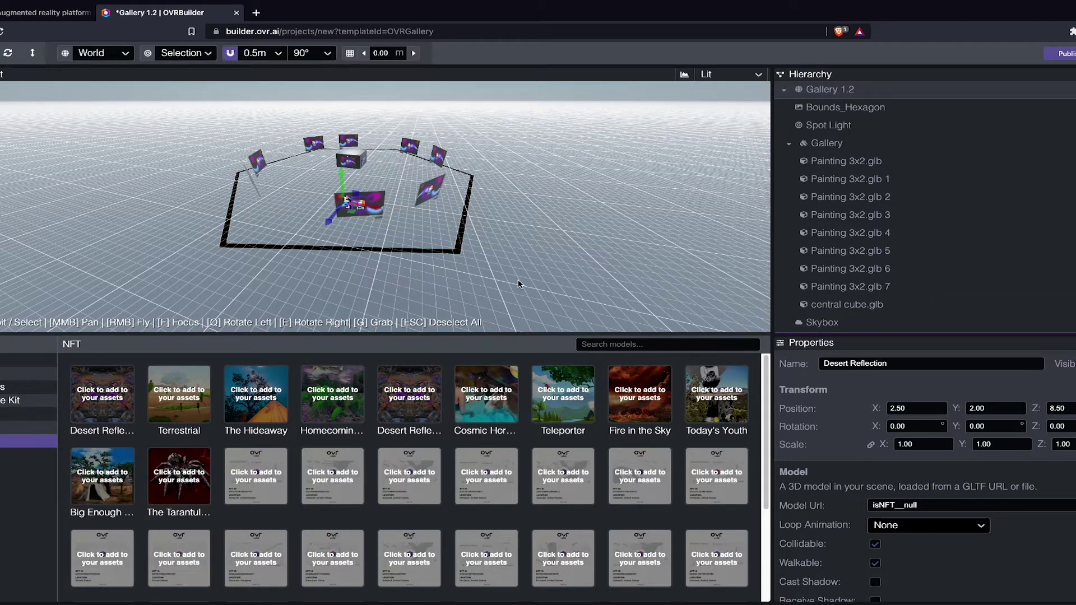
left_click_drag(275, 269, 533, 265)
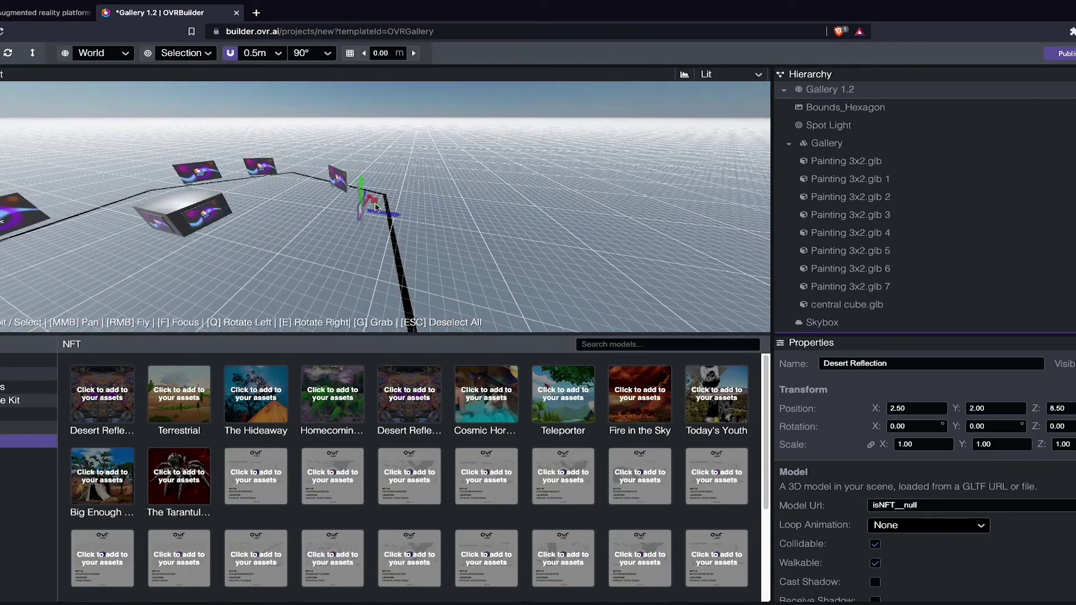
left_click_drag(373, 199, 352, 235)
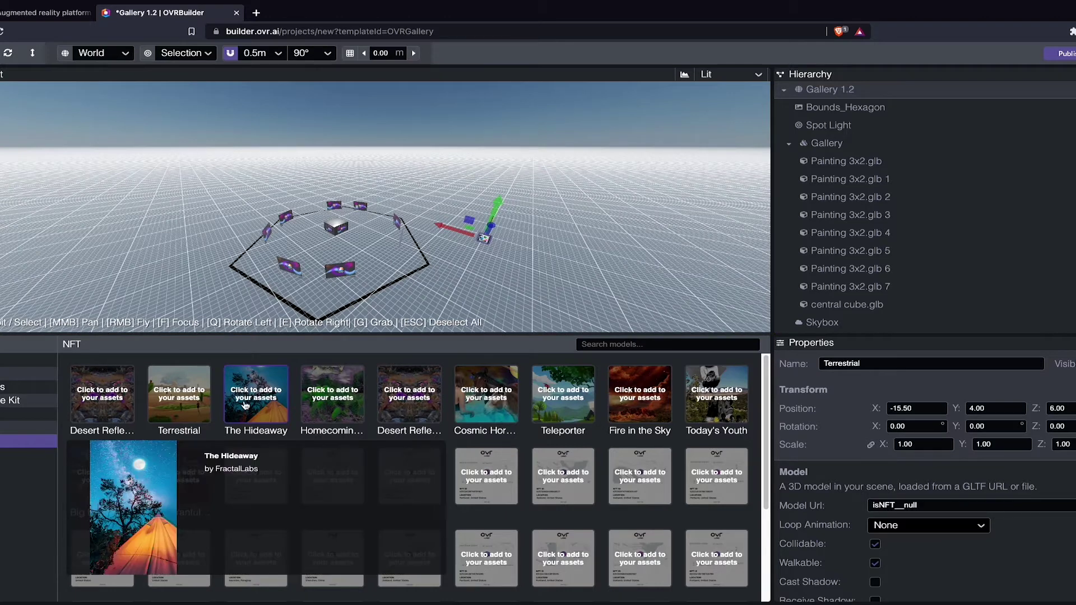
Place The Hideaway NFT outside the hexagon boundary, next to the Terrestrial NFT, and clear the selection
left_click_drag(256, 395, 513, 274)
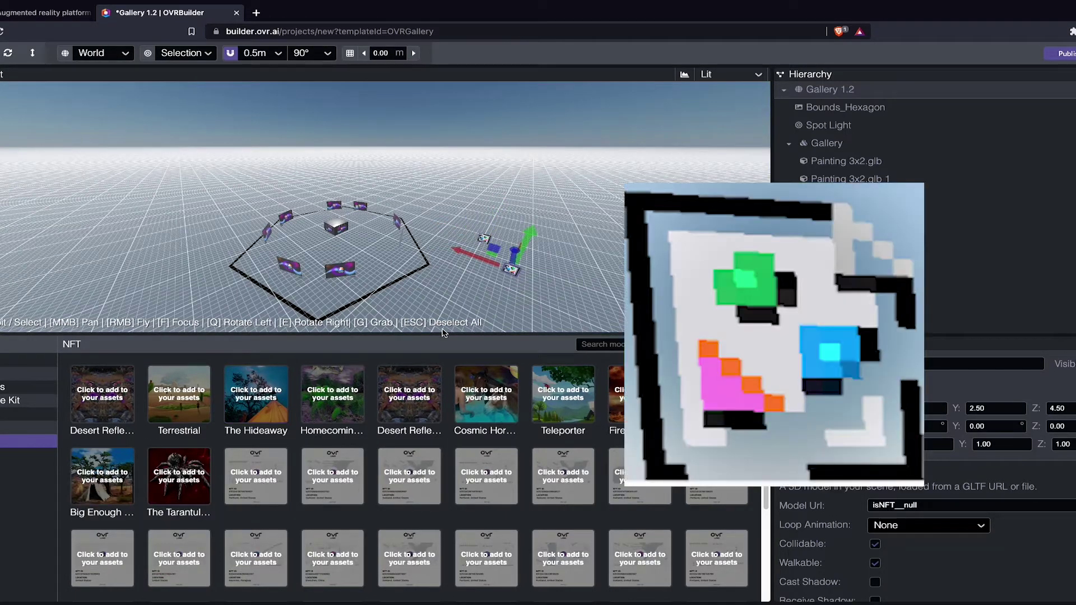
left_click(438, 303)
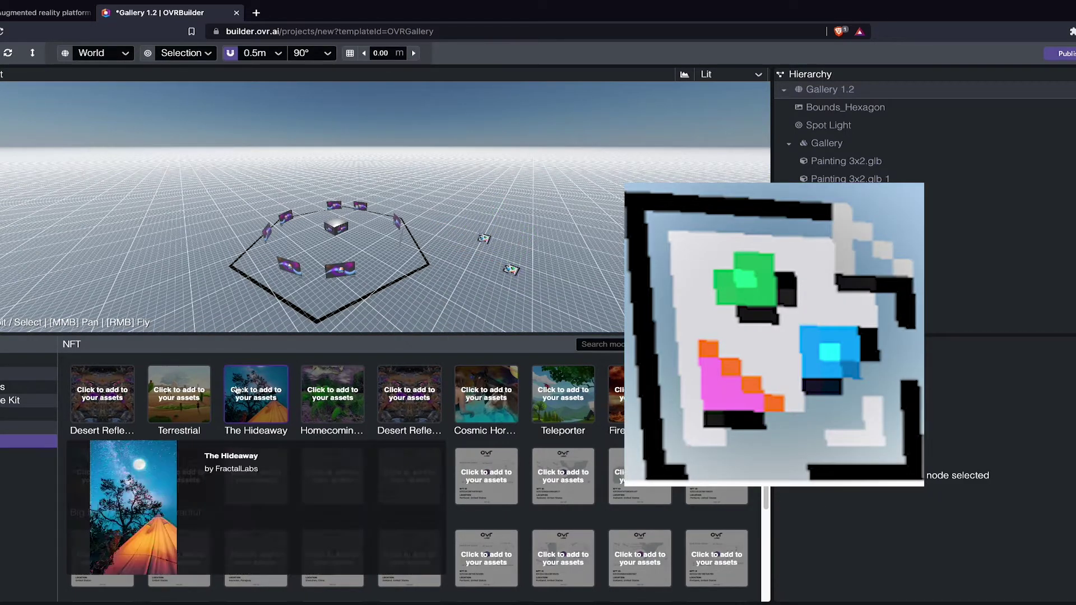
left_click(265, 387)
left_click(266, 387)
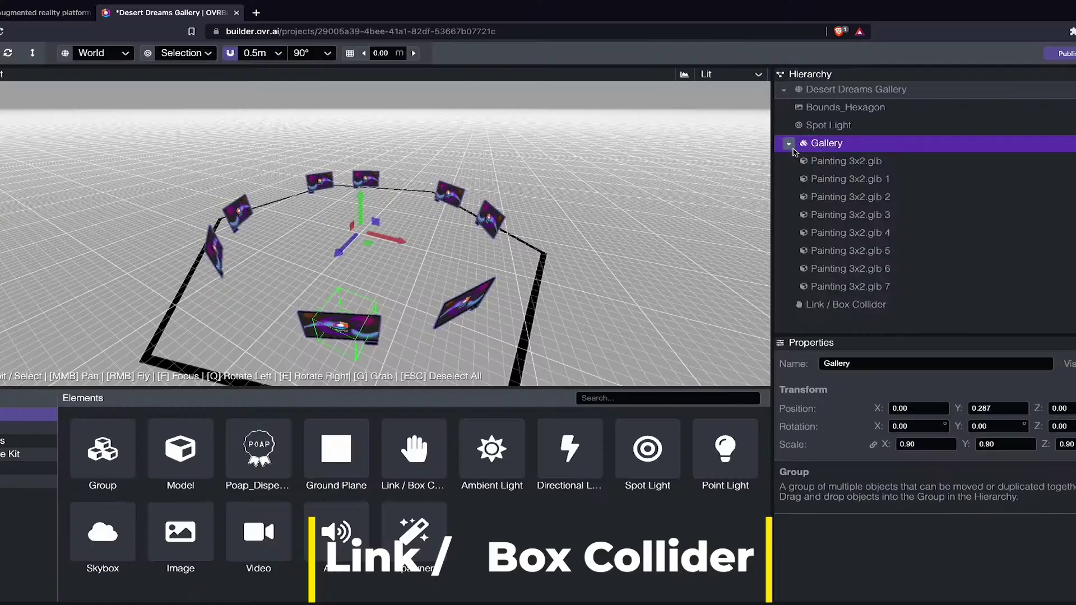
Collapse the Gallery group, add a second Link / Box Collider around a painting at X 8.00, Y 2.00, Z -3.50, and make it clickable
left_click(788, 144)
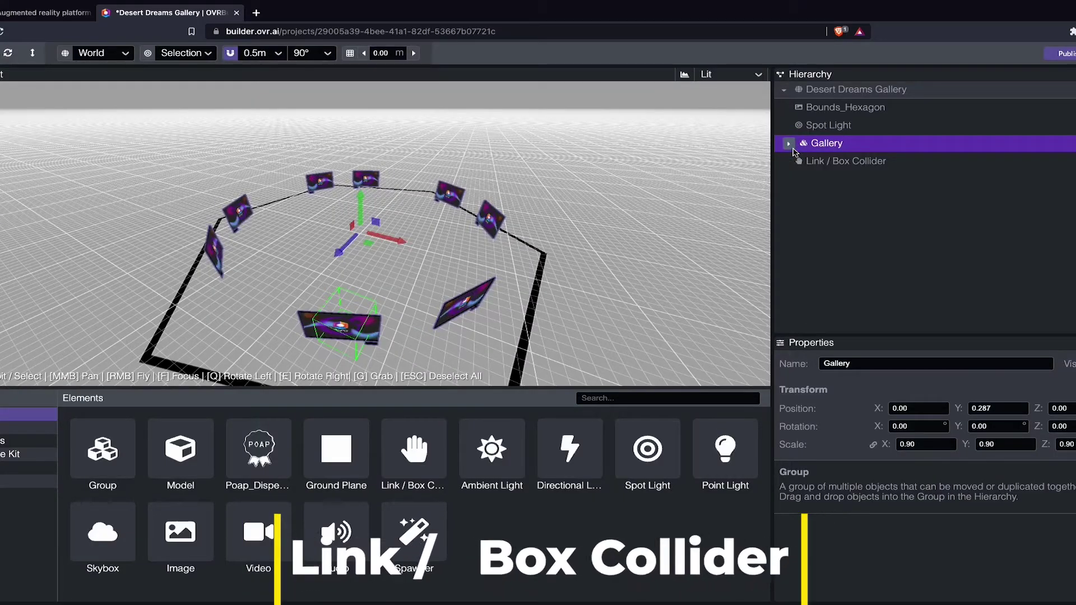
left_click(820, 164)
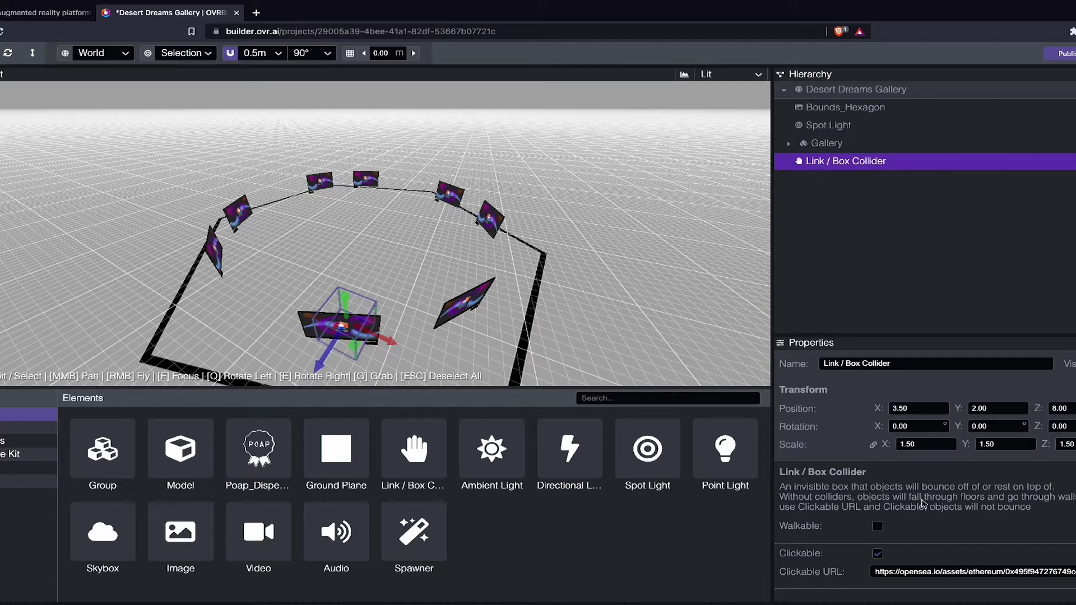
mouse_move(605, 418)
left_click_drag(606, 417, 500, 218)
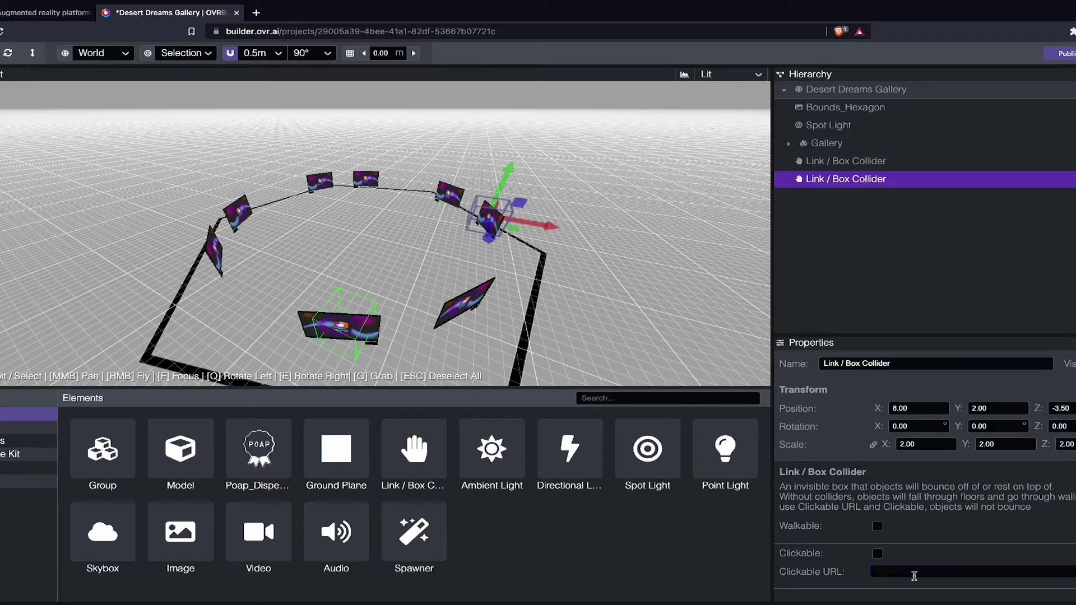
left_click(879, 554)
left_click(881, 569)
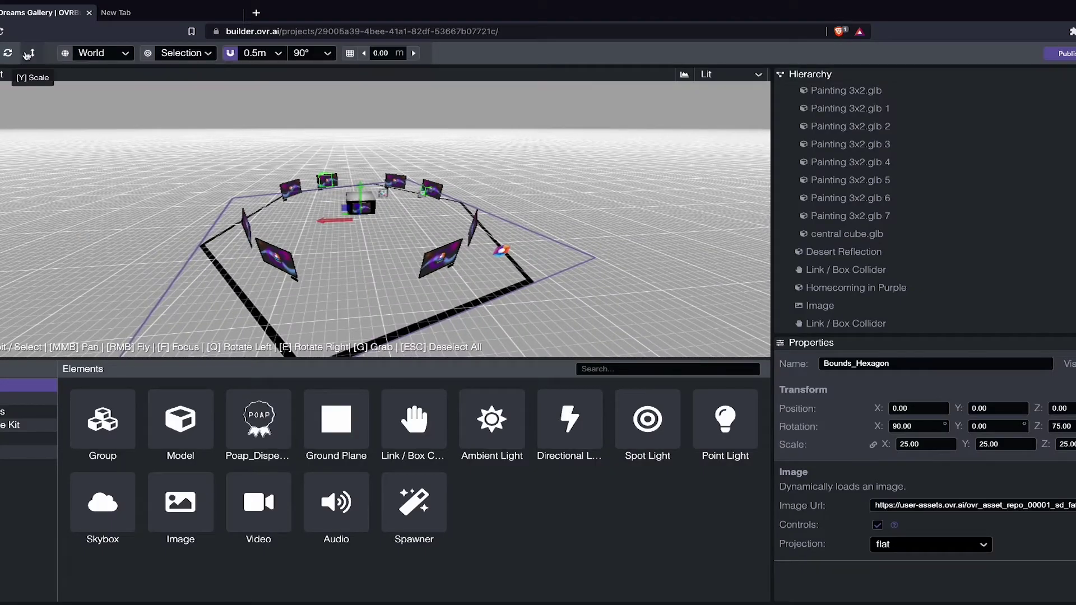
Save and publish the Desert Dreams Gallery scene to the woods.assume.chf land
left_click(1066, 53)
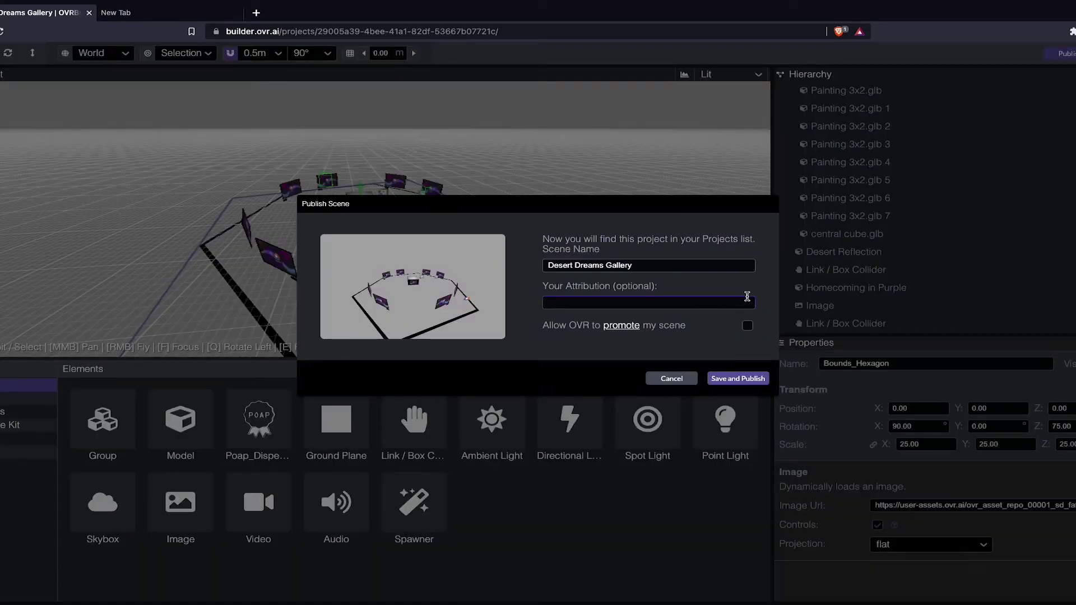
left_click(738, 379)
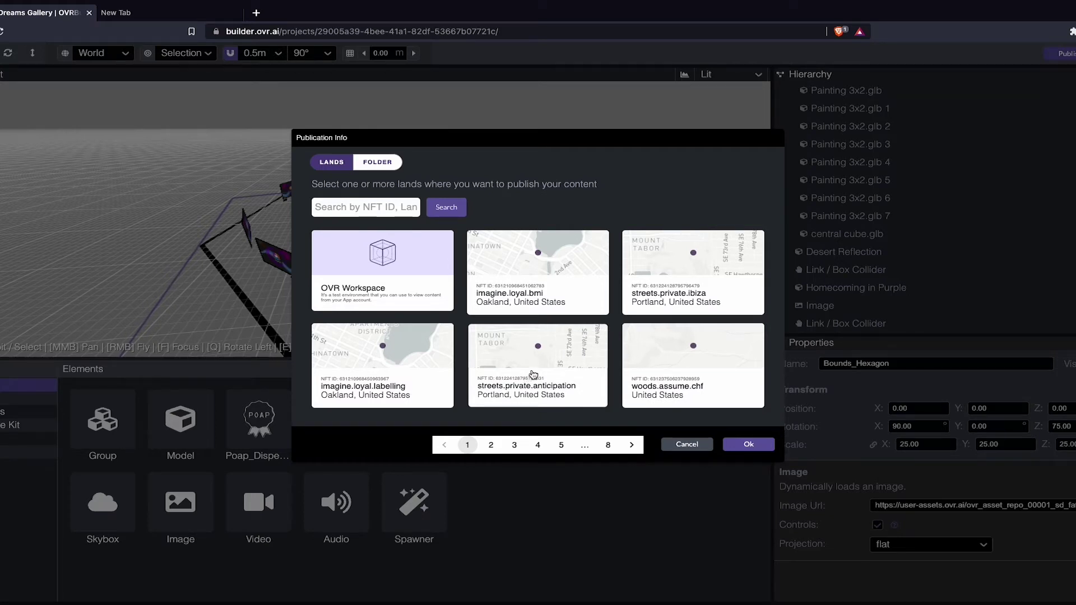
left_click(705, 359)
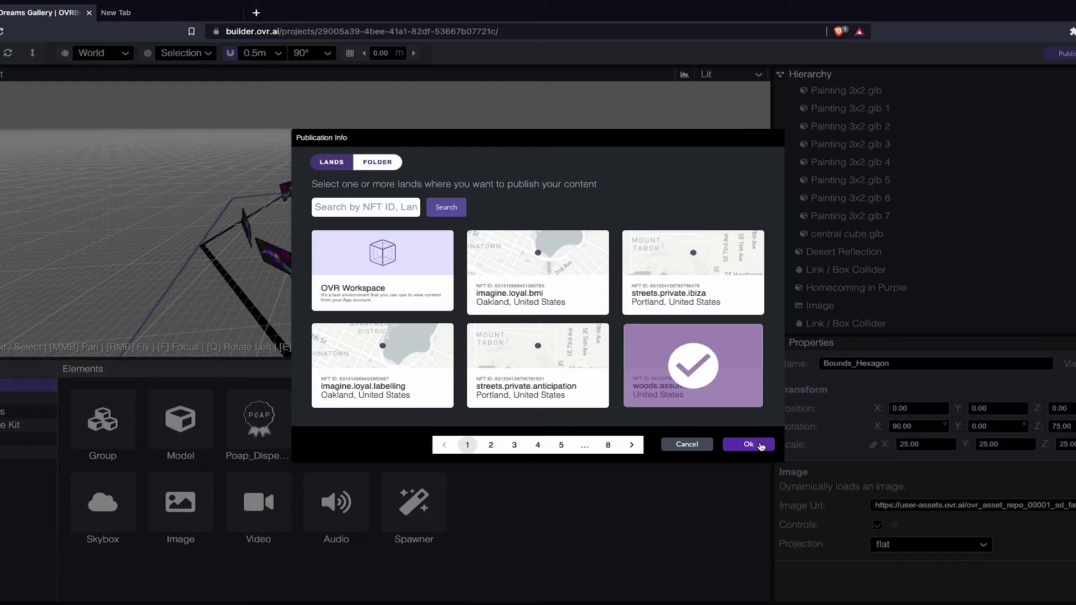
left_click(749, 444)
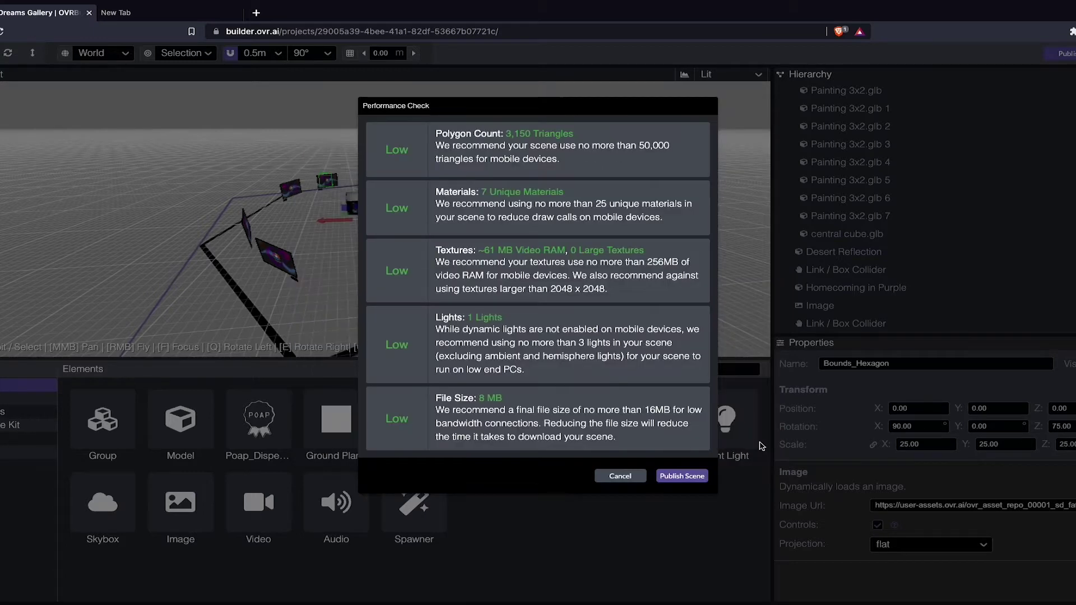